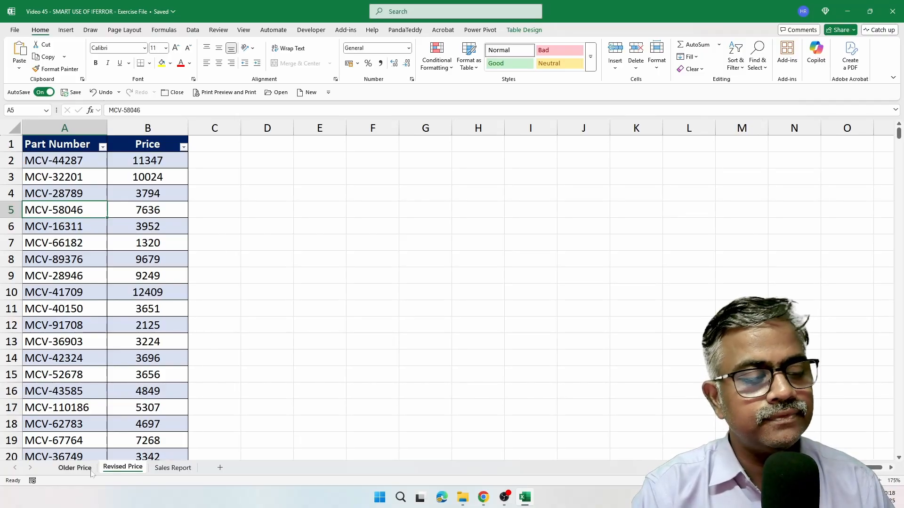
Review the Older Price, Revised Price and Sales Report sheets and check the table names of both price lists
click(89, 471)
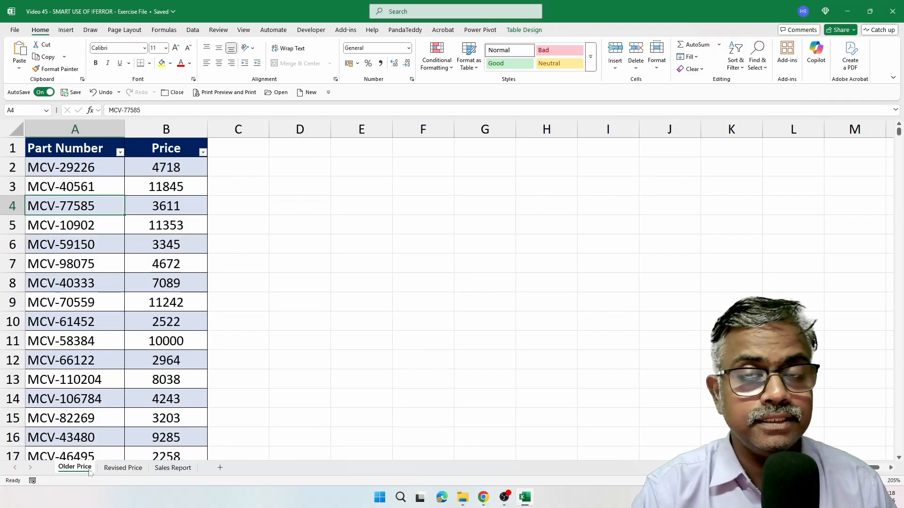
click(110, 470)
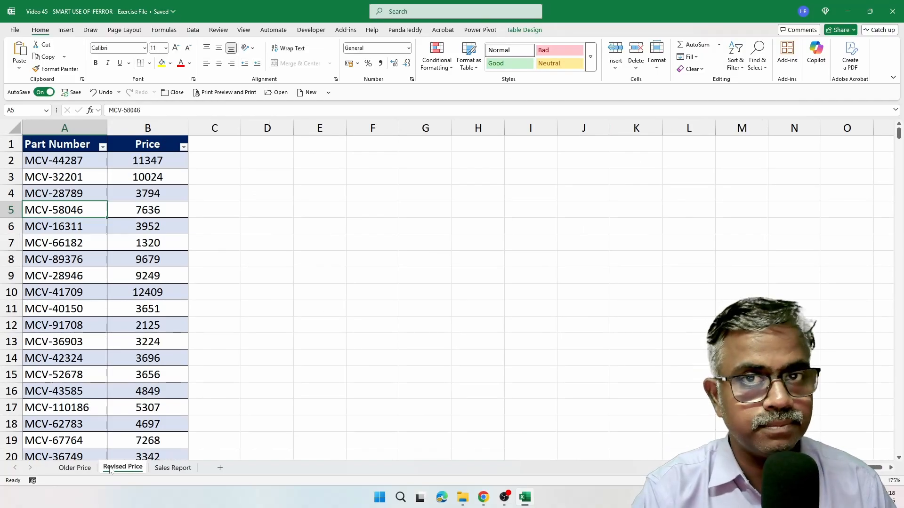
click(163, 468)
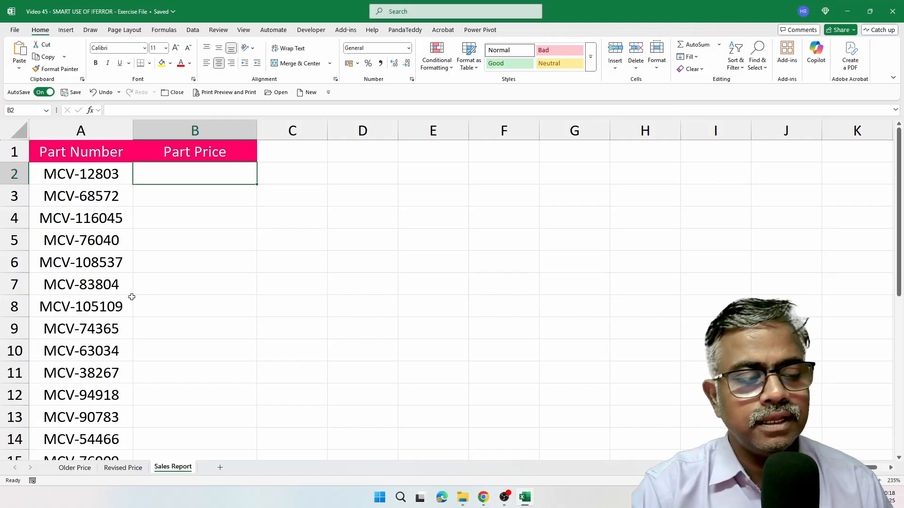
click(76, 469)
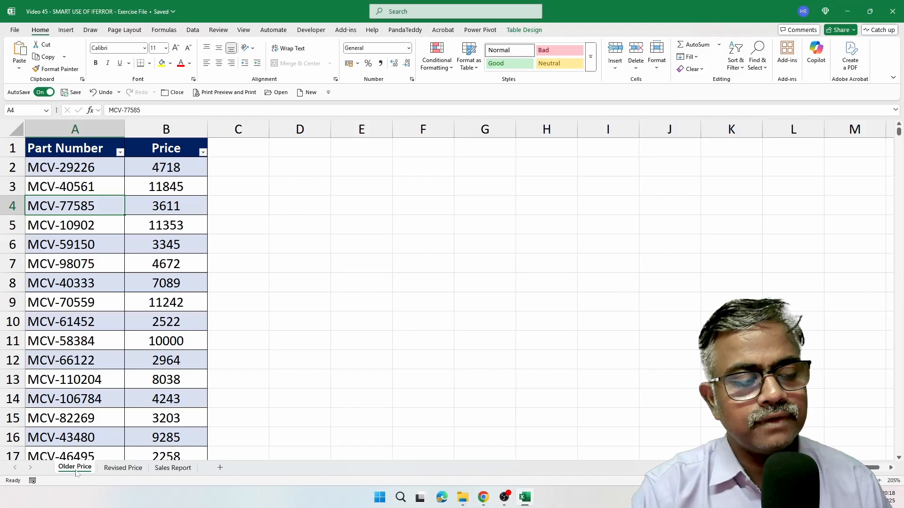
click(89, 277)
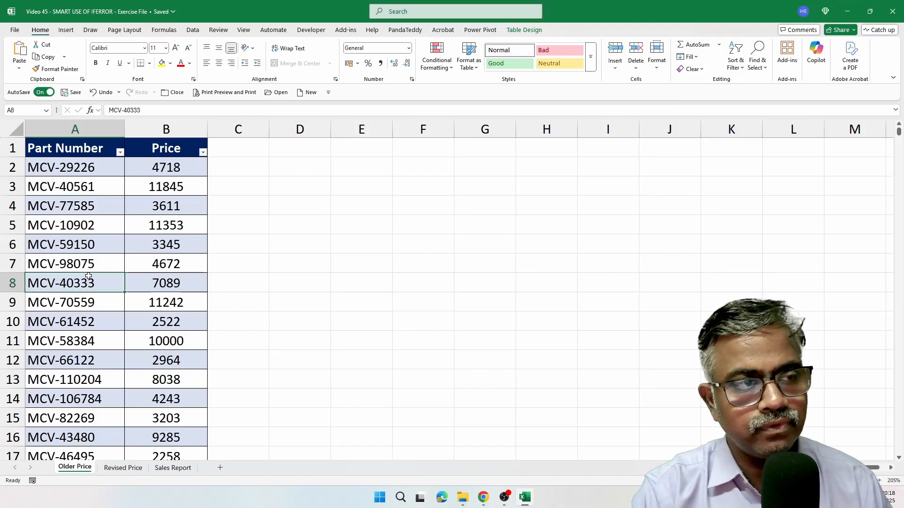
click(524, 29)
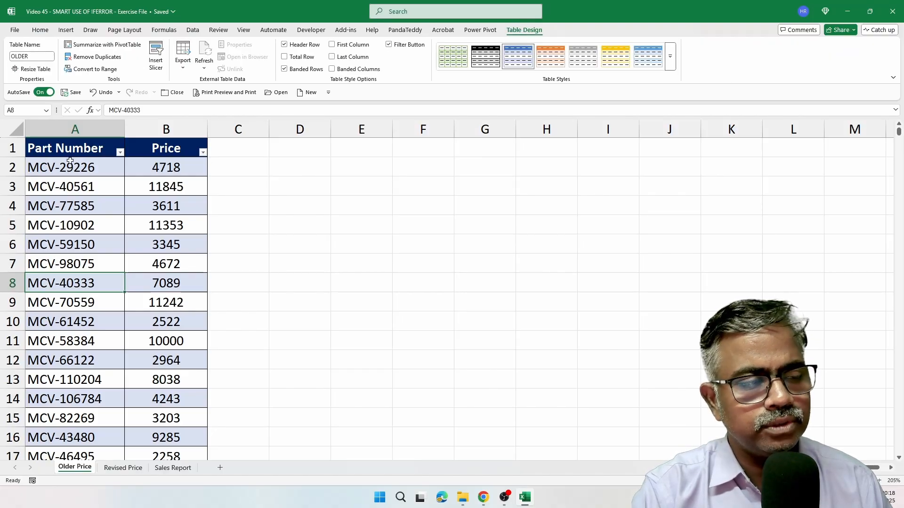
click(123, 468)
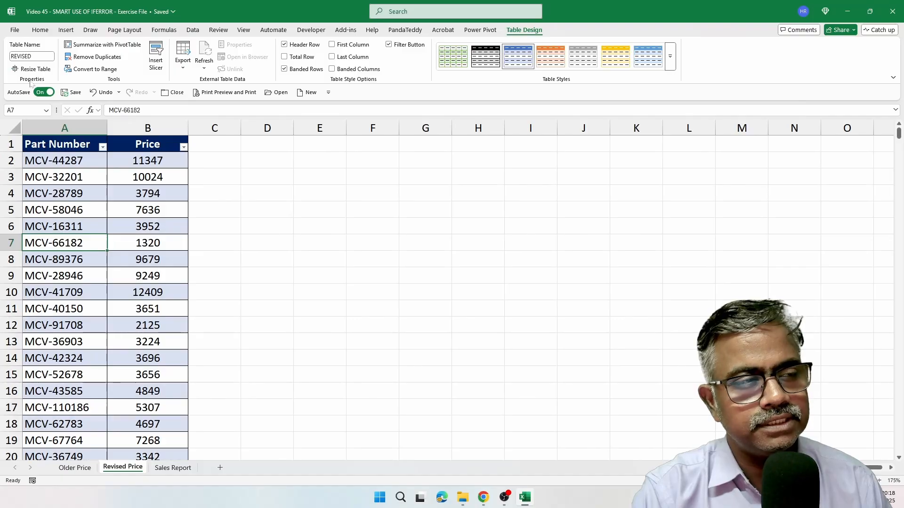
In cell B2 of the Sales Report sheet, enter the formula =VLOOKUP(A2,REVISED,2,FALSE)
click(176, 468)
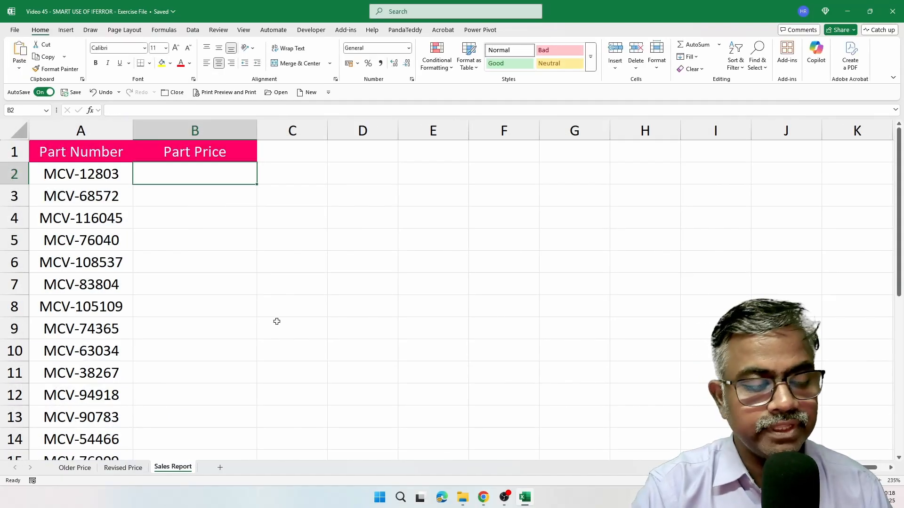
text(=VLOOKUP()
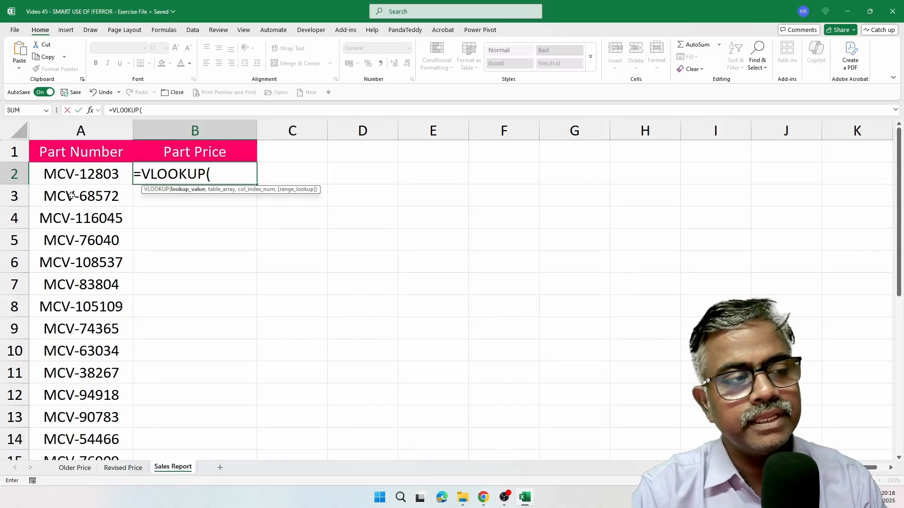
click(88, 175)
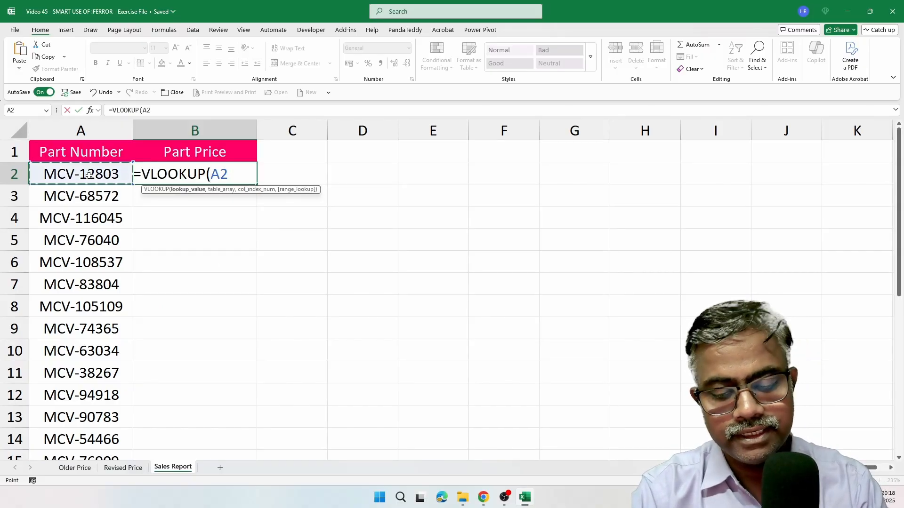
text(,REVISED)
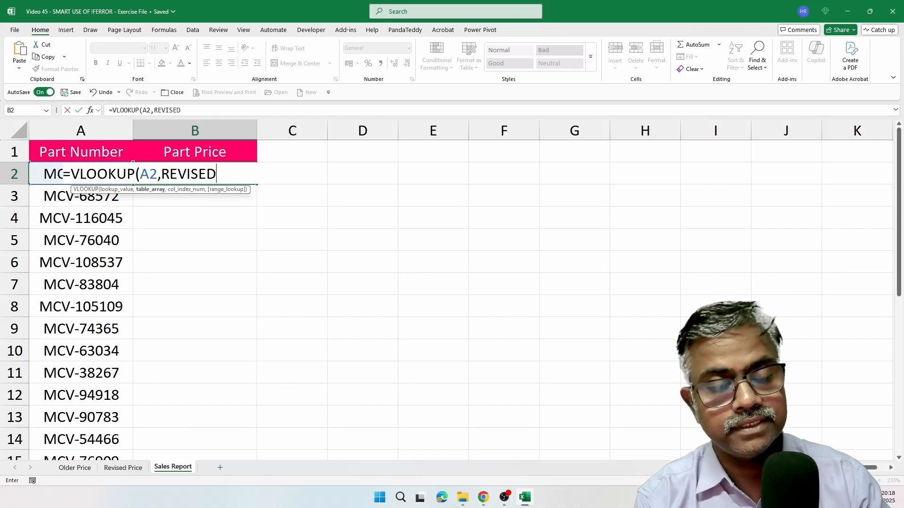
text(,)
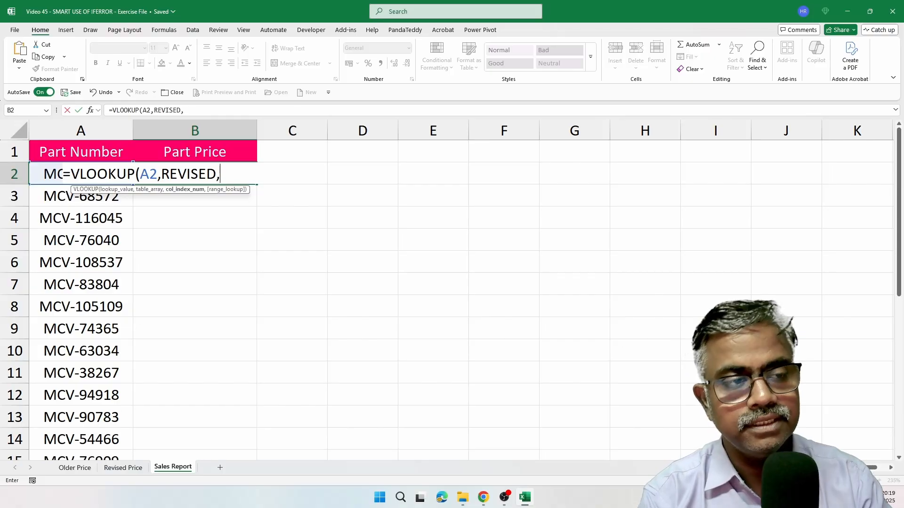
text(2)
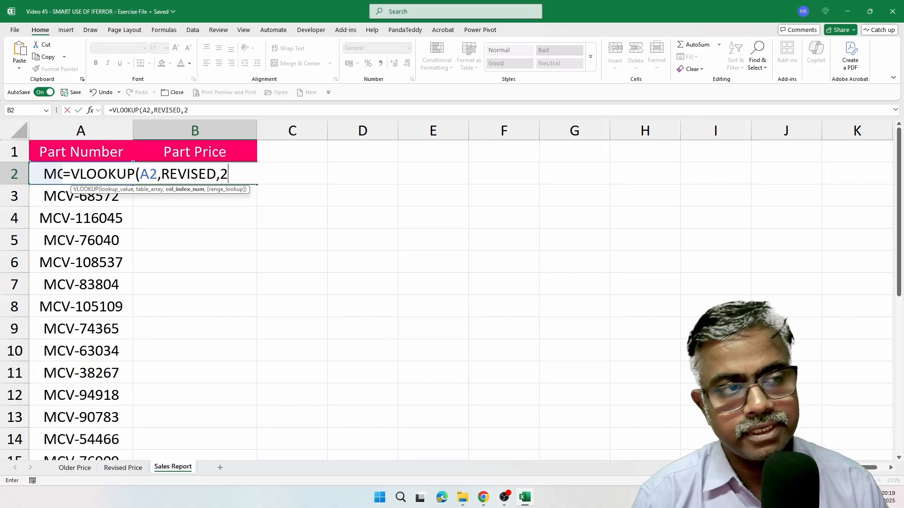
text(,)
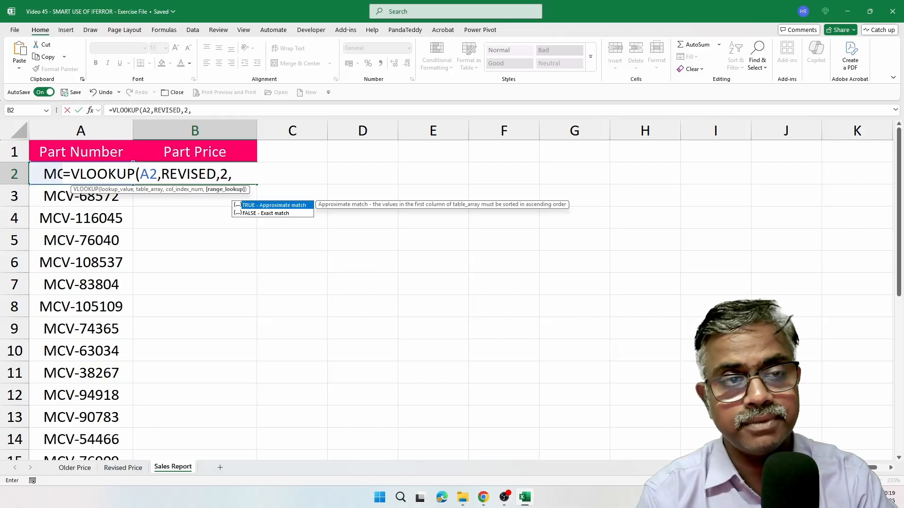
text(FALSE))
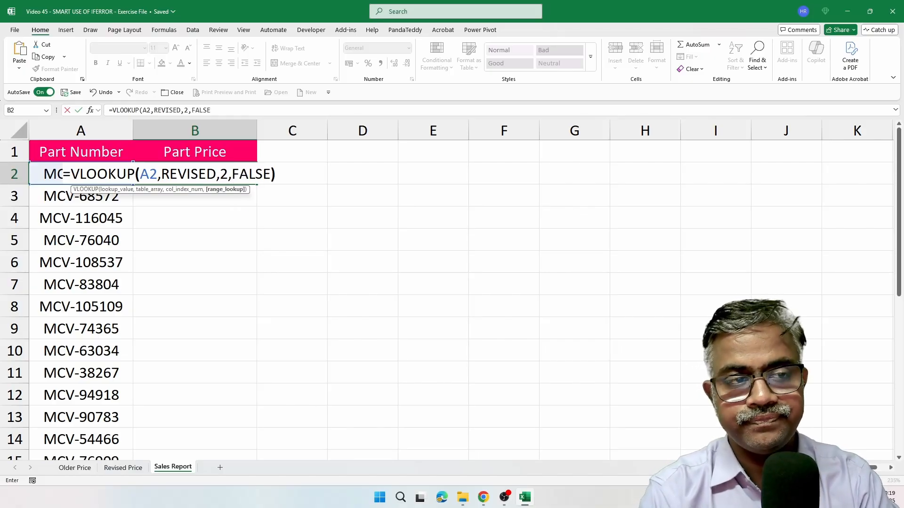
key(Return)
Fill the VLOOKUP formula from B2 down the whole Part Price column and look over the filled rows
click(246, 179)
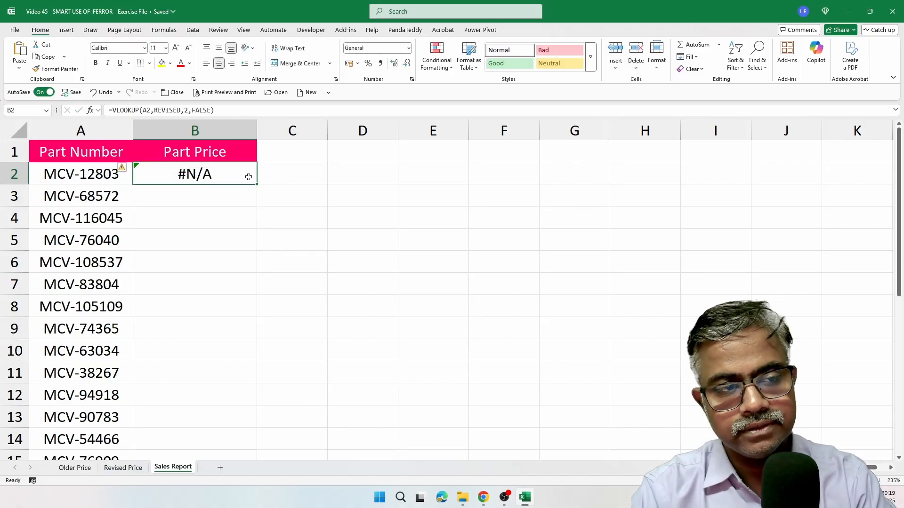
double_click(258, 187)
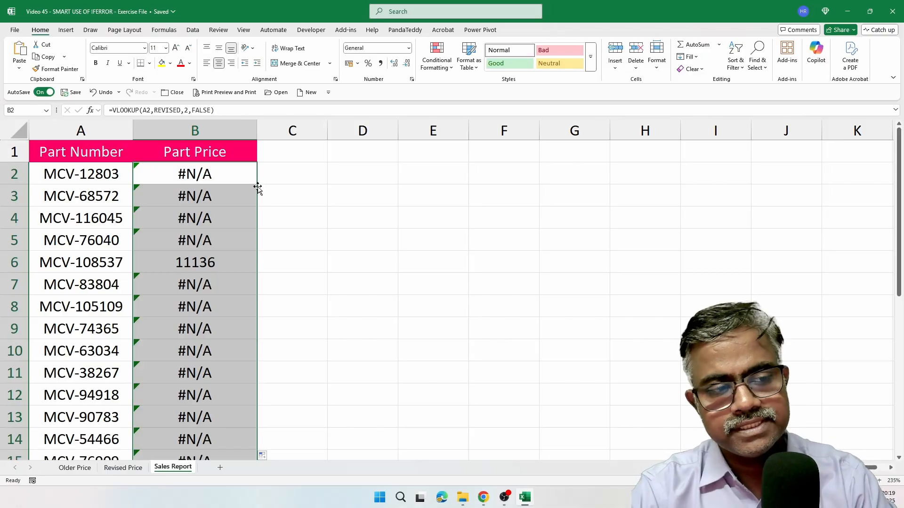
scroll(240, 243, down, 4)
scroll(240, 242, up, 4)
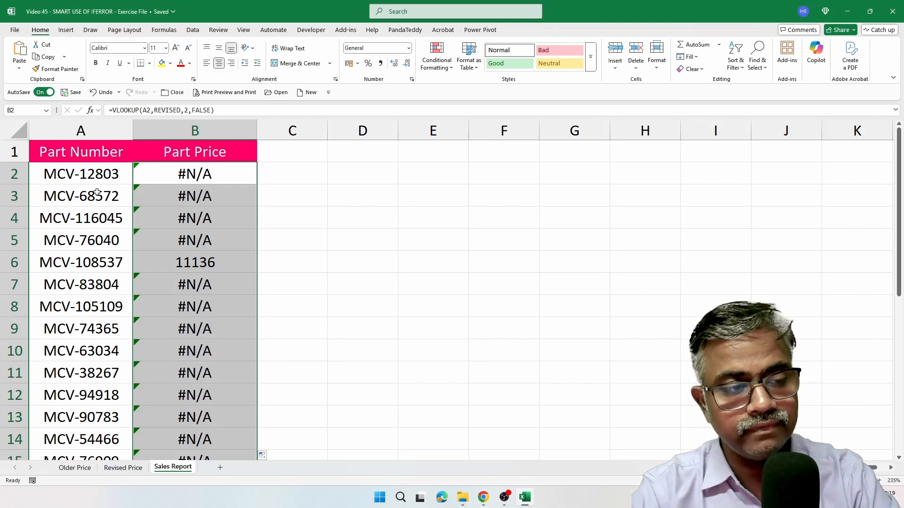
Widen the Part Price column so the B2 formula can be edited without covering the part number
double_click(195, 174)
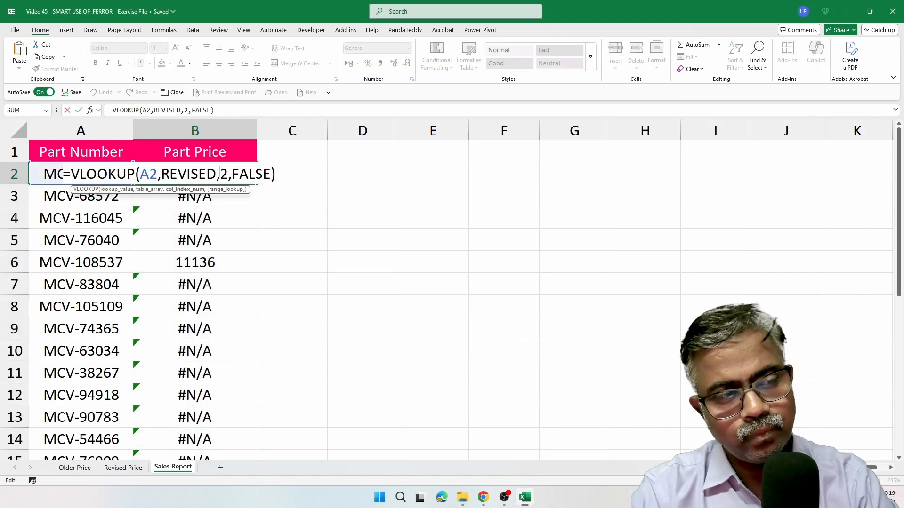
key(Escape)
drag(257, 131, 417, 128)
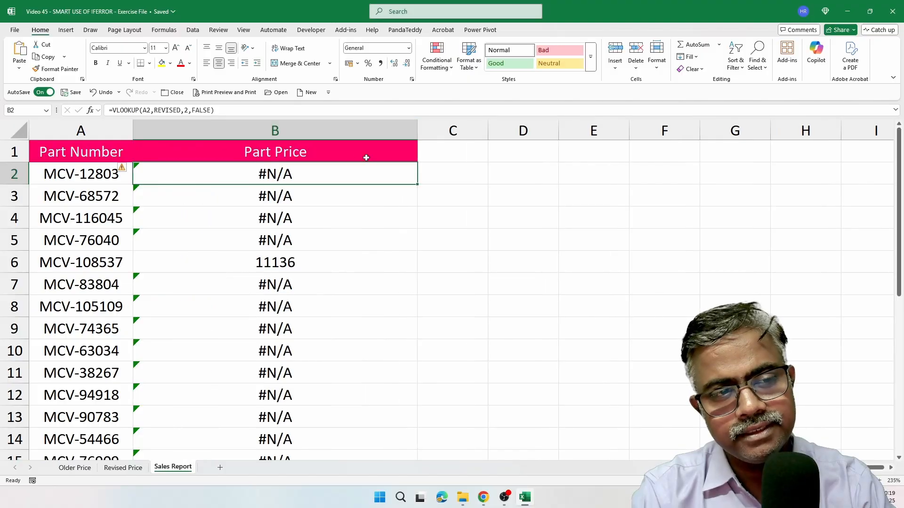
Wrap the VLOOKUP in B2 inside an IFERROR function as its value argument
double_click(290, 173)
key(Home)
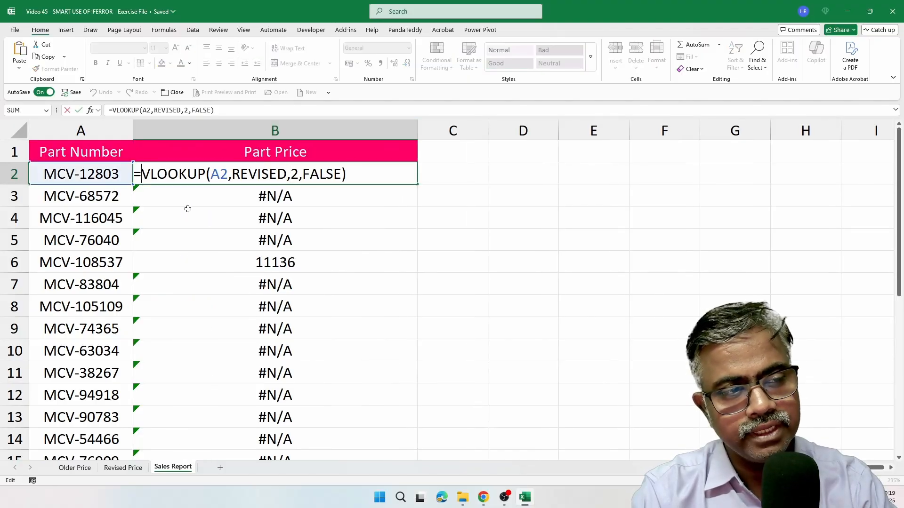
key(Right)
text(IFERROR()
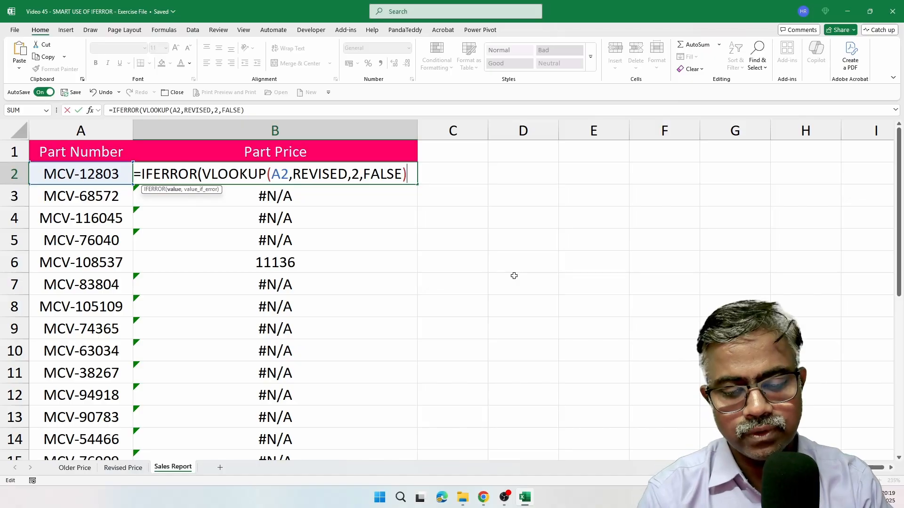
Complete the IFERROR in B2 with "PRICE NOT REVISED" as the value if error
text(,"NOT RE)
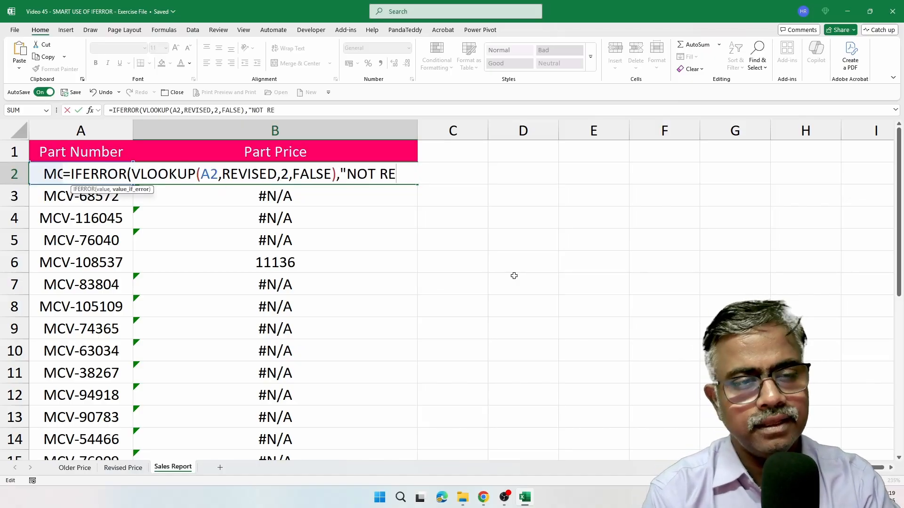
text(V)
key(BackSpace)
key(BackSpace)
key(BackSpace)
key(BackSpace)
key(BackSpace)
key(BackSpace)
key(BackSpace)
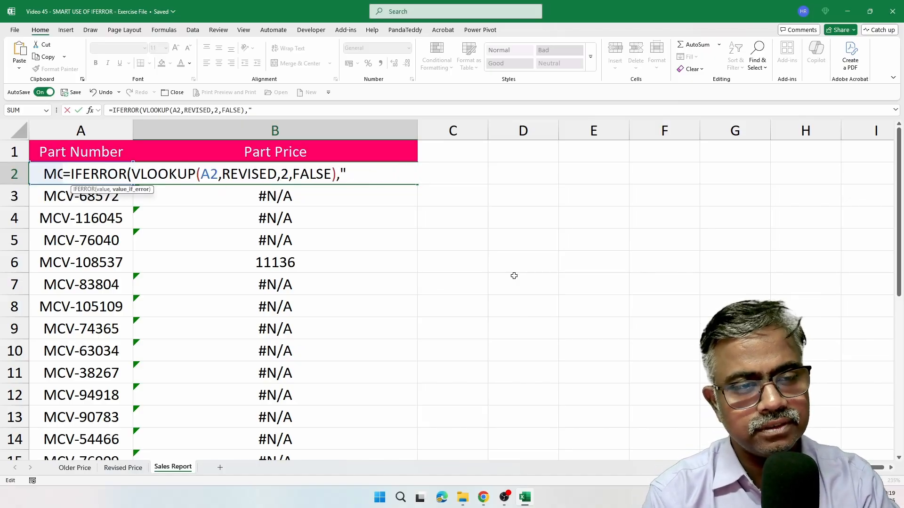
text(PROC)
key(BackSpace)
key(BackSpace)
text(ICE)
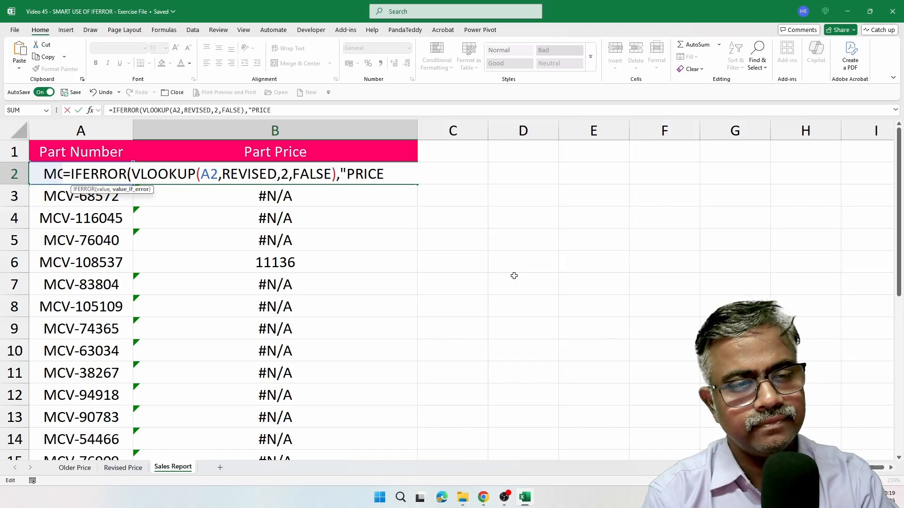
text( NOT REVISED")
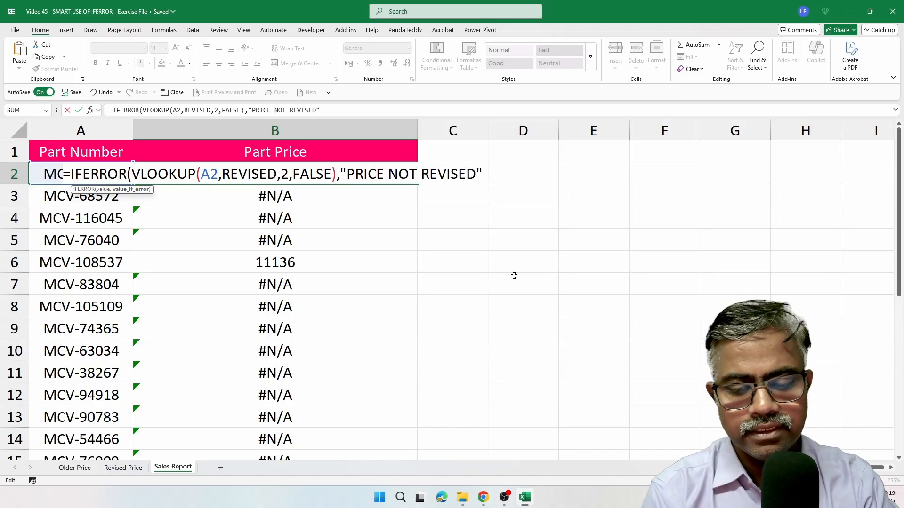
text())
key(Return)
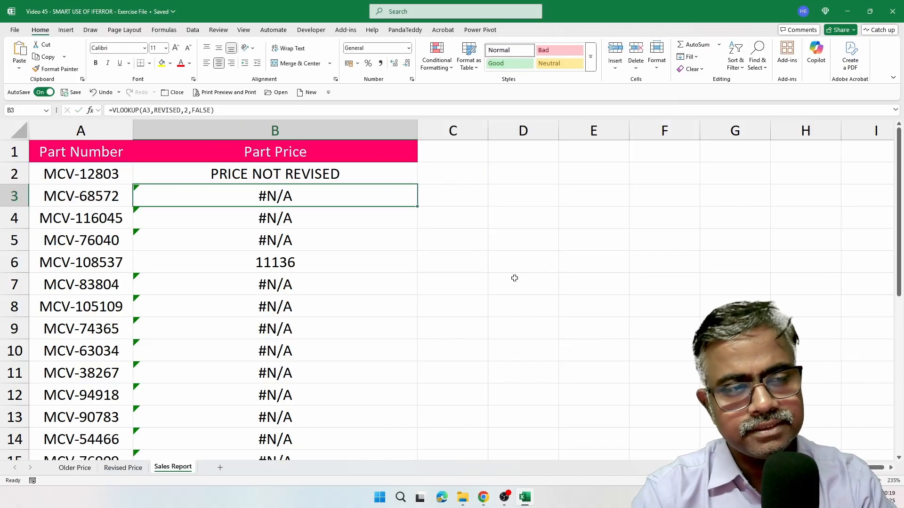
Fill the IFERROR formula from B2 down the Part Price column and widen the column well beyond the formula's length
click(408, 170)
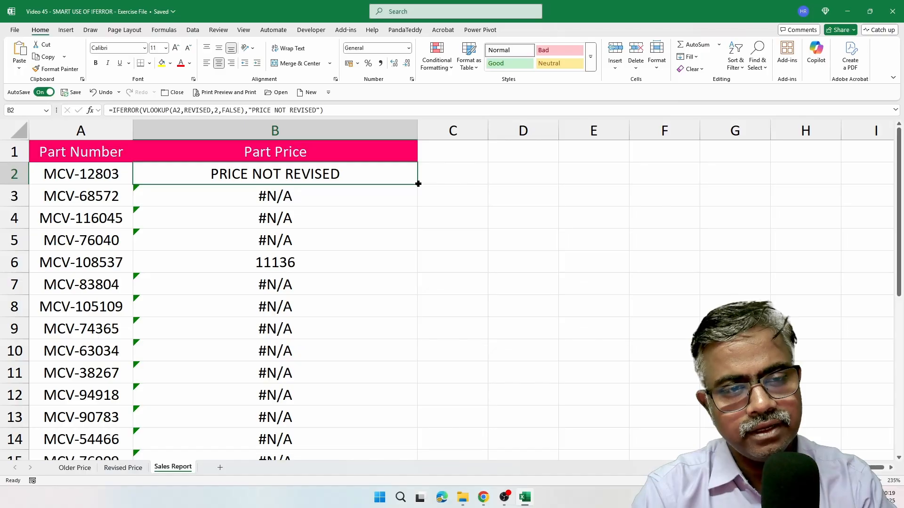
double_click(417, 184)
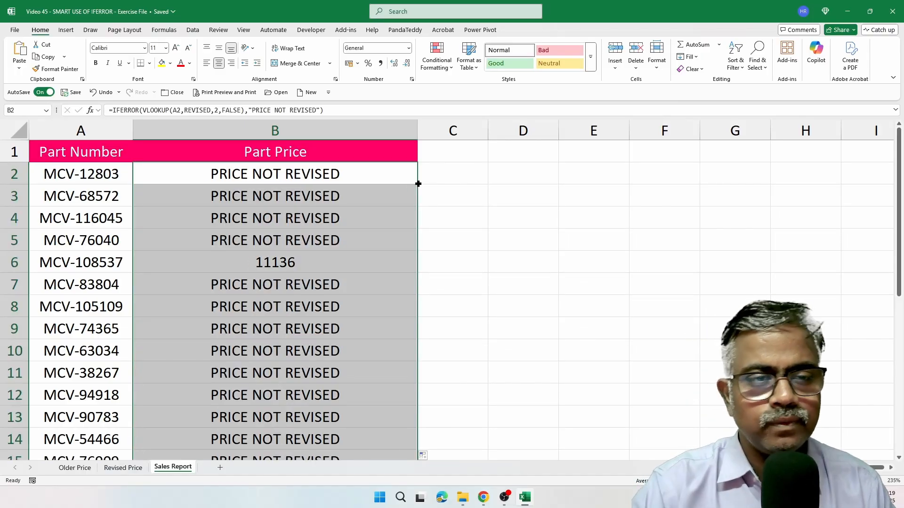
drag(417, 131, 489, 131)
double_click(476, 174)
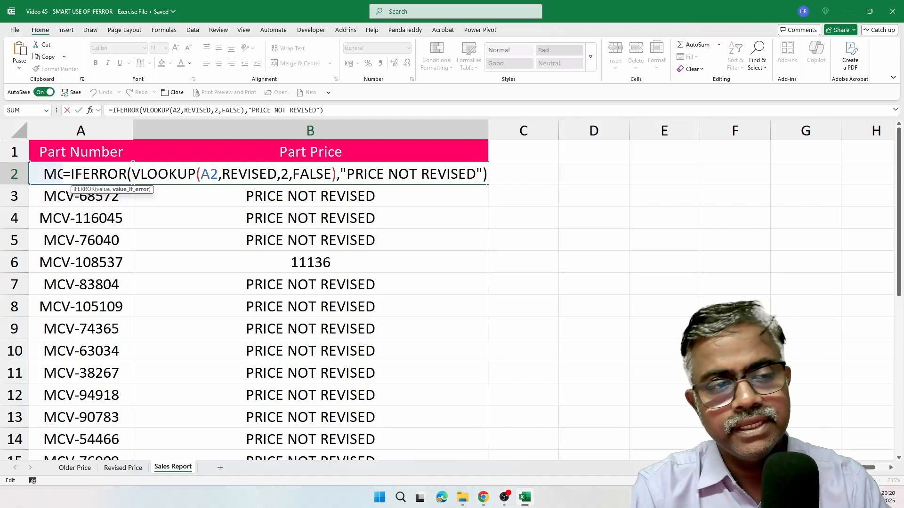
key(Escape)
drag(488, 131, 731, 127)
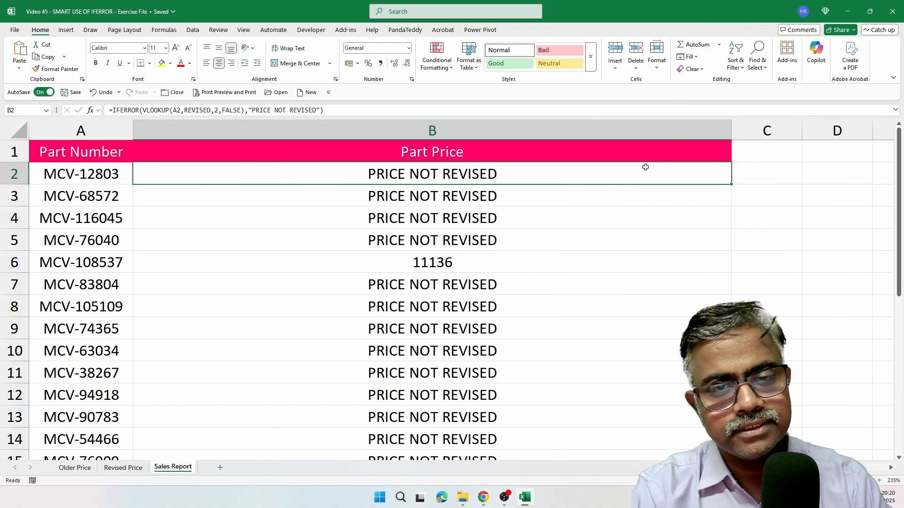
Replace the "PRICE NOT REVISED" fallback in B2's IFERROR with VLOOKUP(A2,OLDER,2,FALSE)
key(F2)
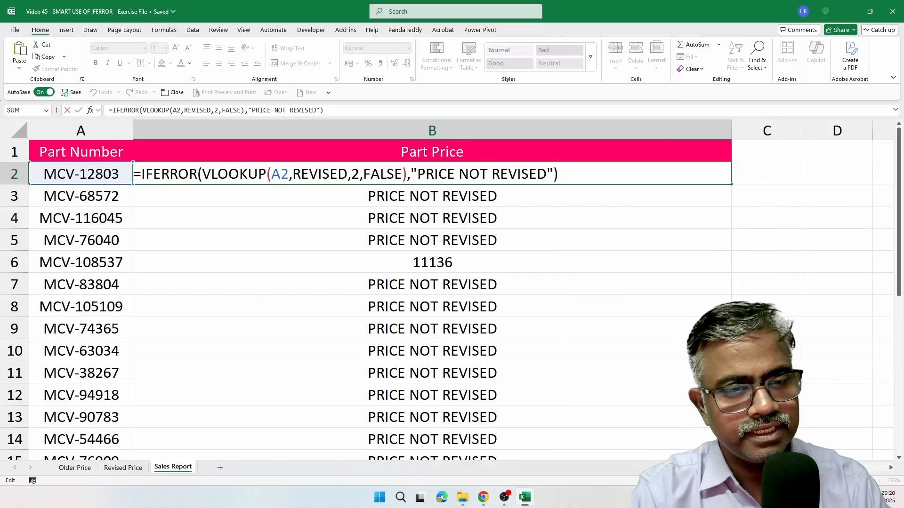
drag(410, 174, 553, 174)
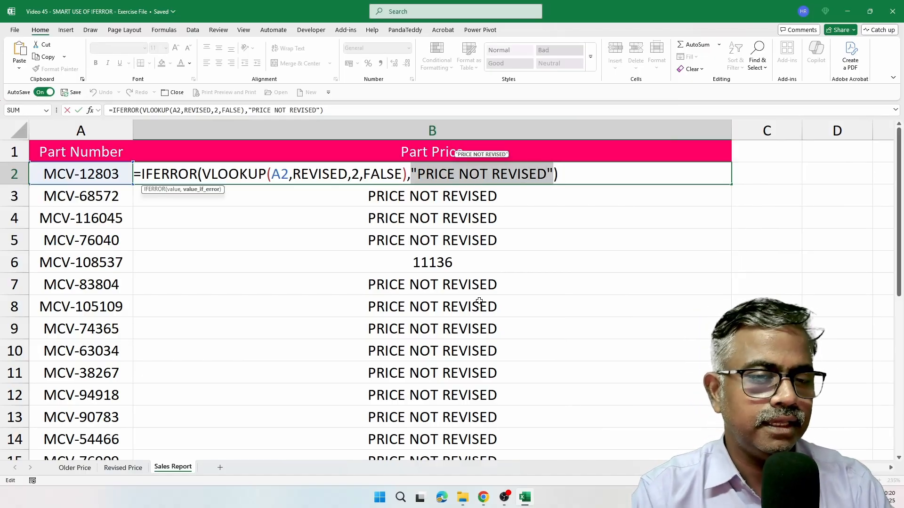
text(VLOOKUP()
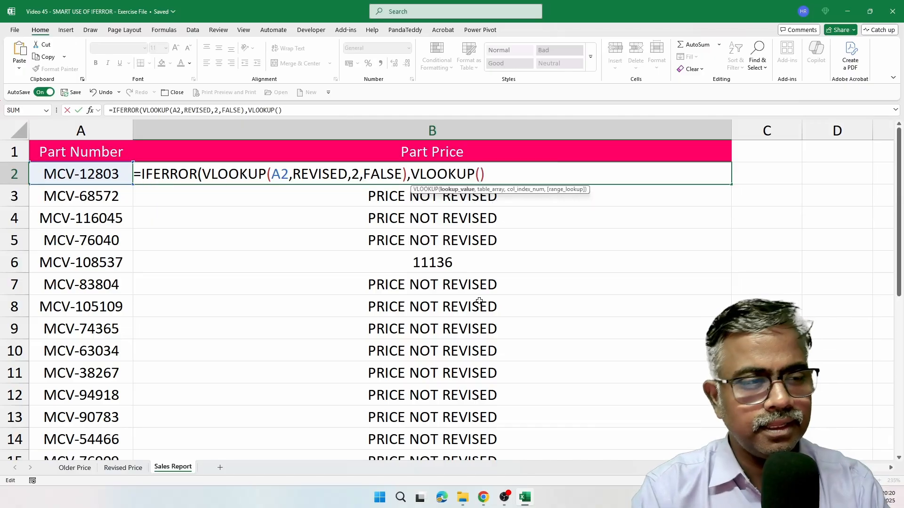
click(116, 179)
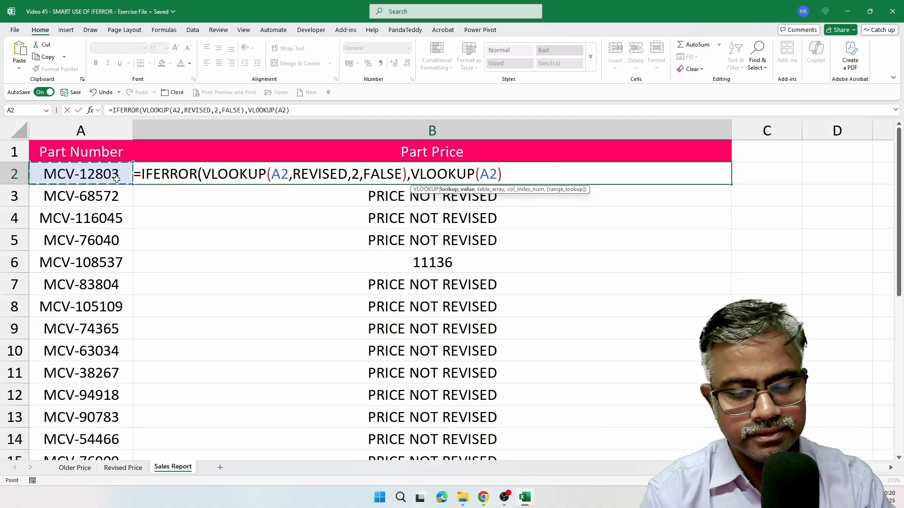
text(,OLD)
text(ER,2)
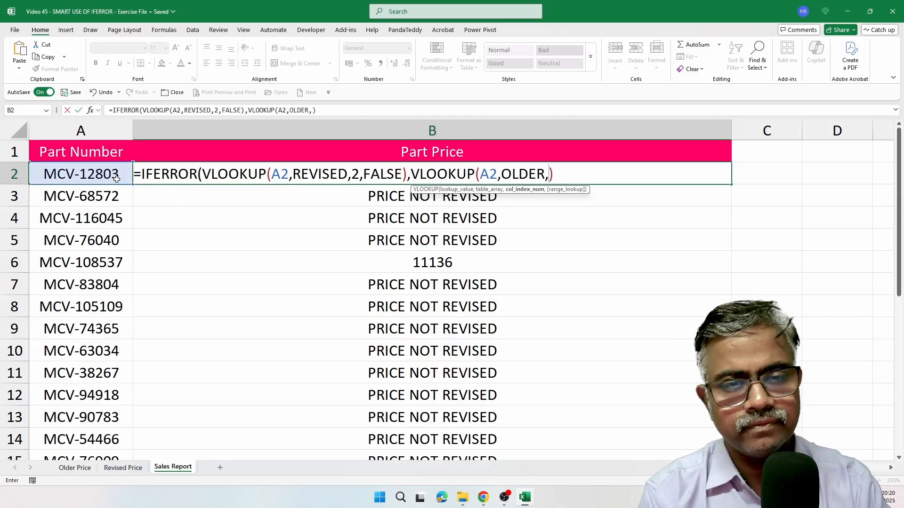
text(,FALSE)
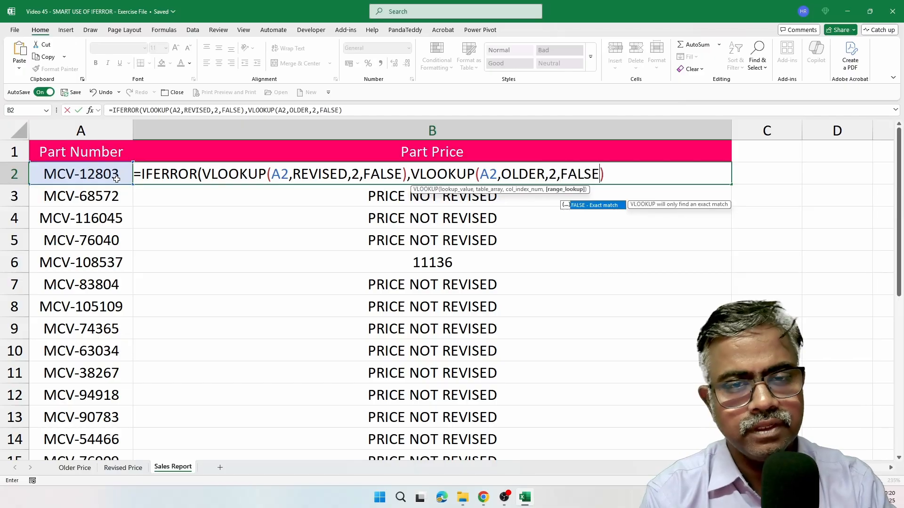
text())
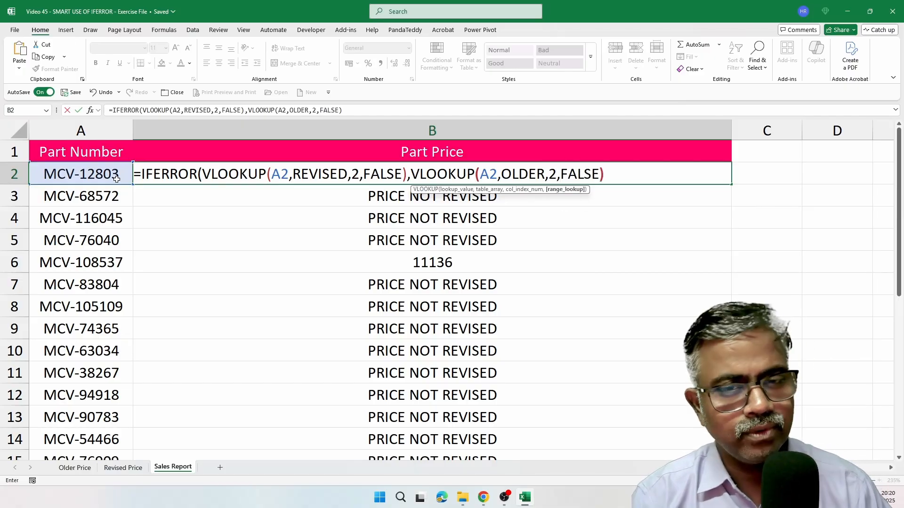
text())
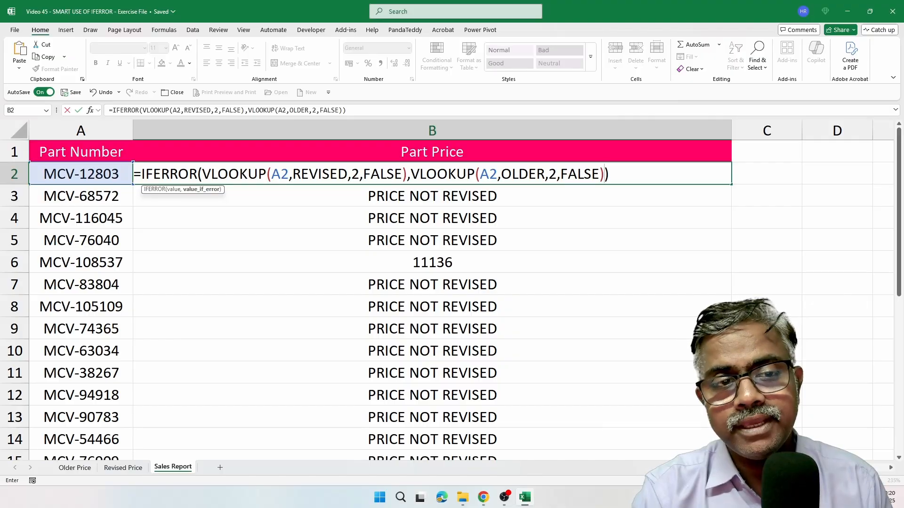
click(411, 174)
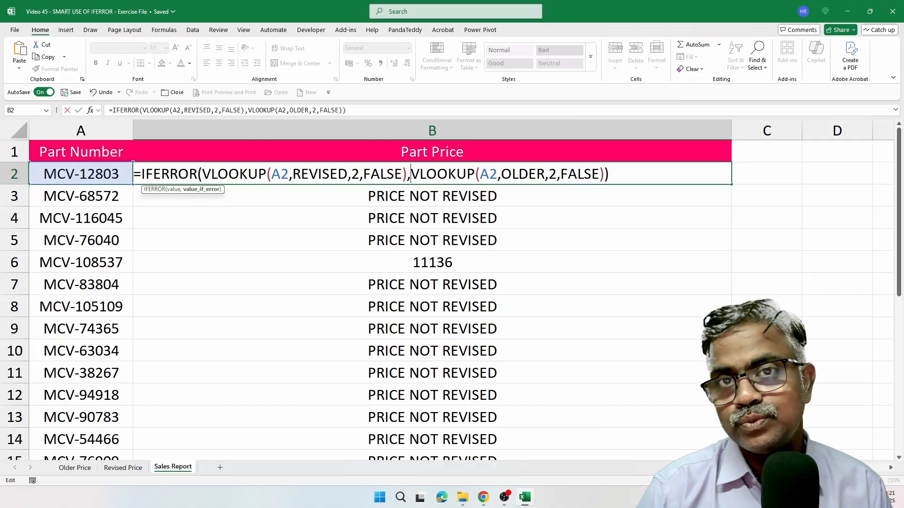
key(Return)
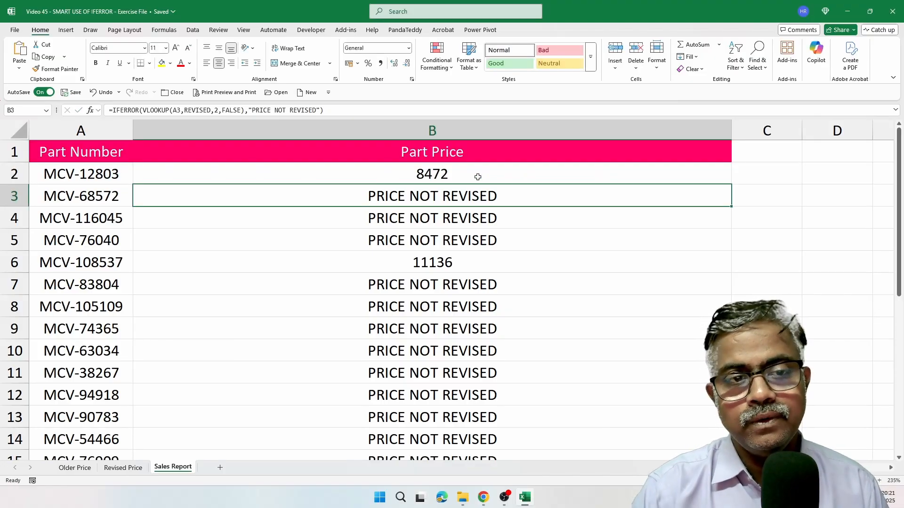
Fill the updated B2 formula down the Part Price column and narrow the column
click(475, 177)
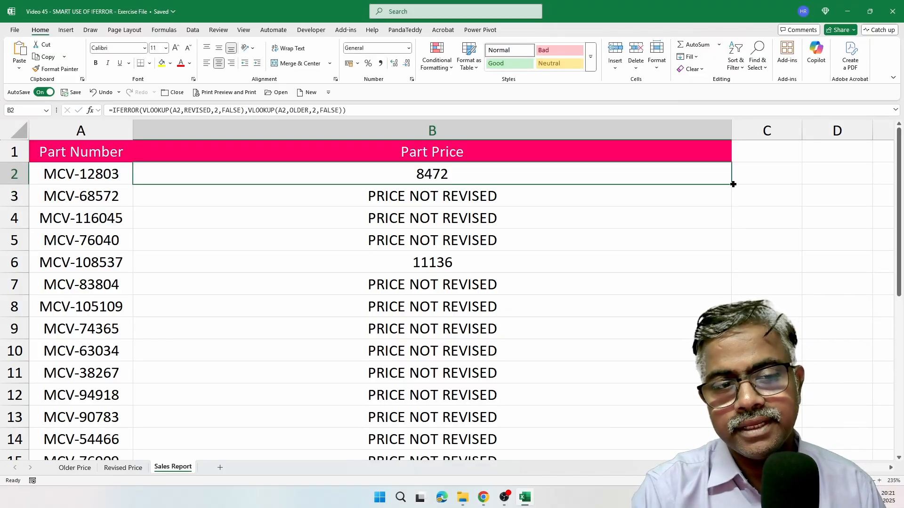
double_click(733, 184)
drag(732, 126, 484, 126)
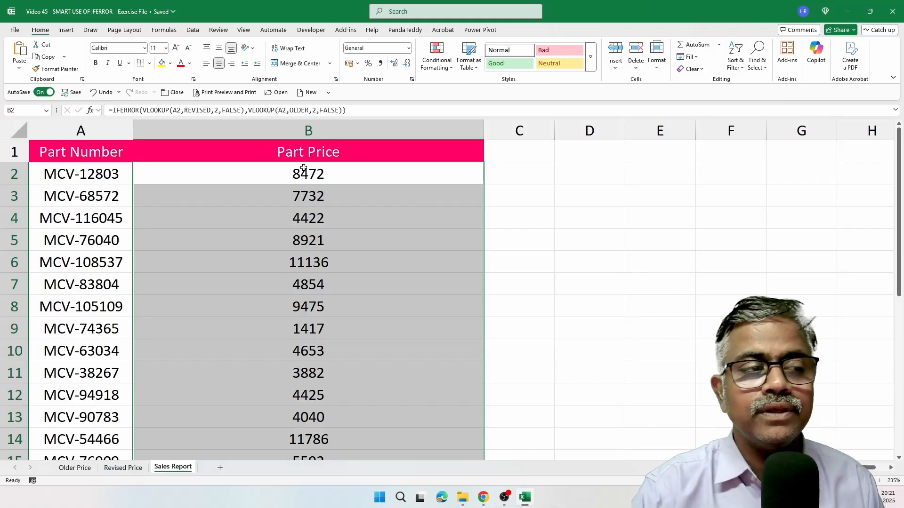
Change the part number in A2 to MCV-1280345 by appending 45, to test a part missing from both price tables
double_click(124, 177)
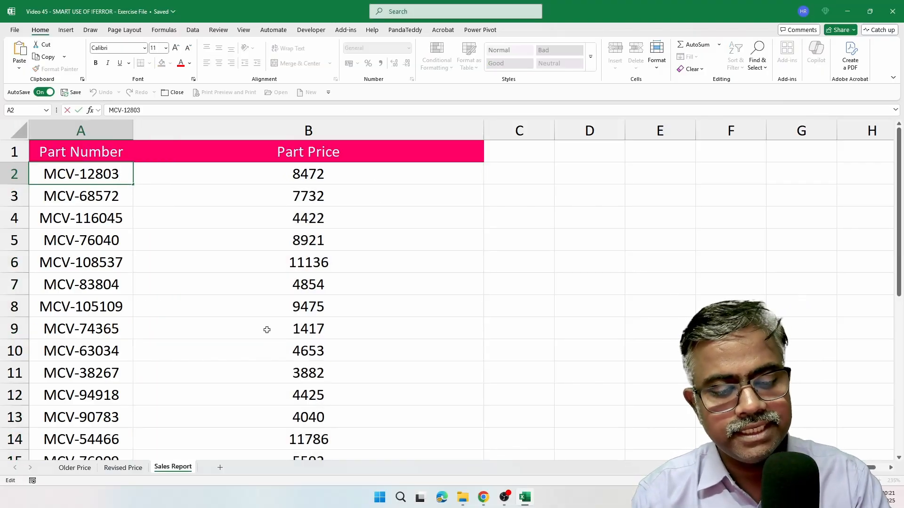
text(45)
key(Return)
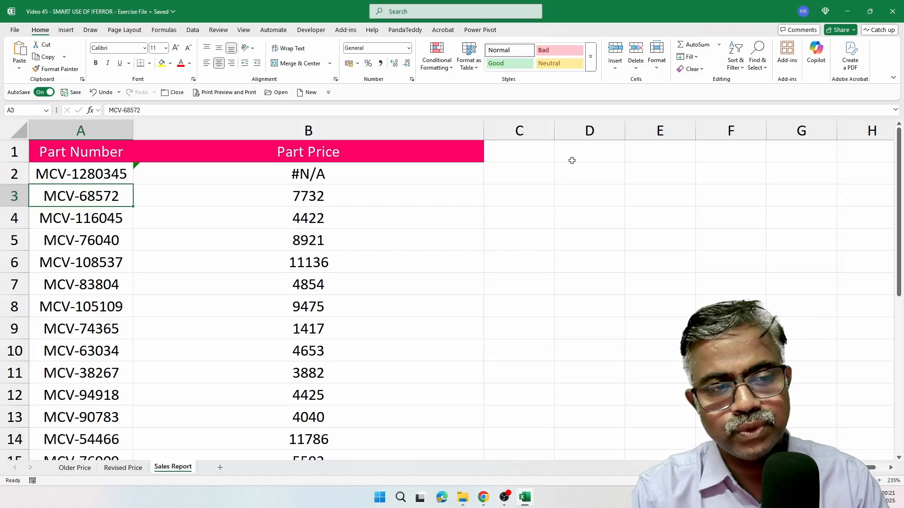
Widen the Part Price column and nest the OLDER VLOOKUP in B2 inside a second IFERROR as its value argument
drag(485, 125, 770, 126)
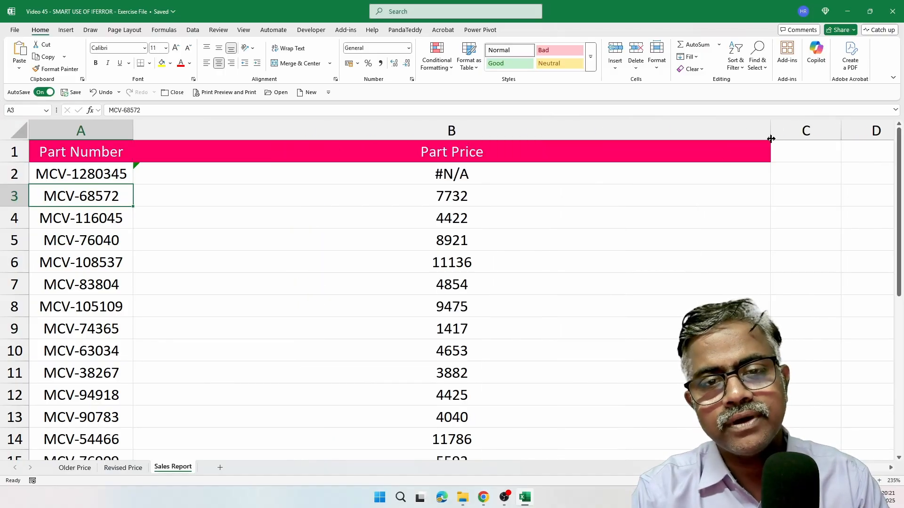
double_click(698, 174)
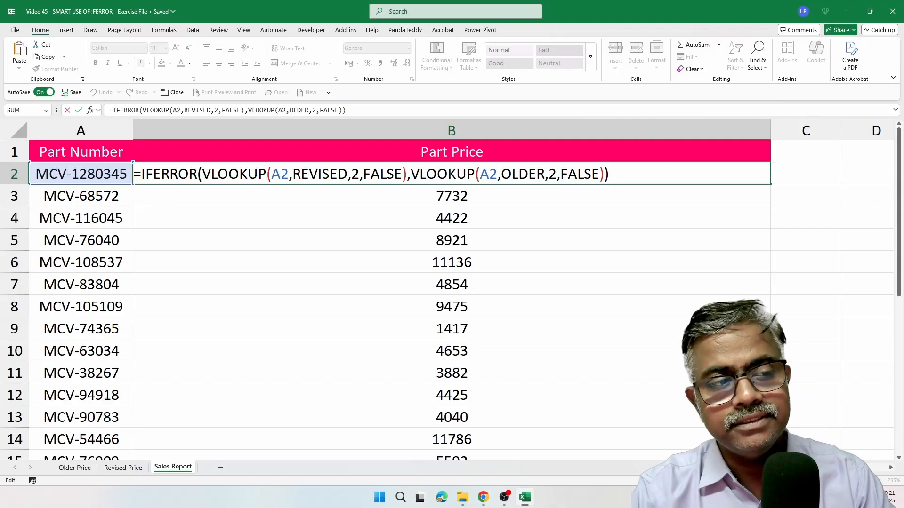
drag(145, 175, 408, 174)
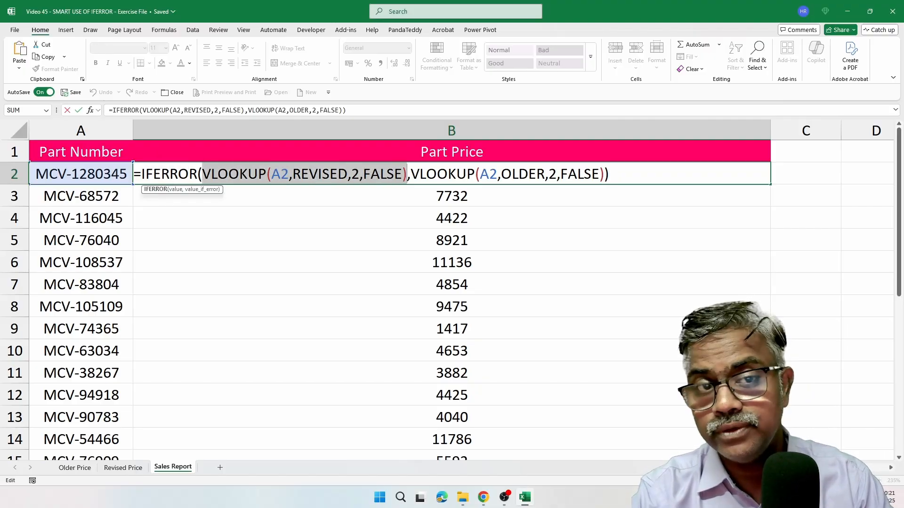
click(411, 174)
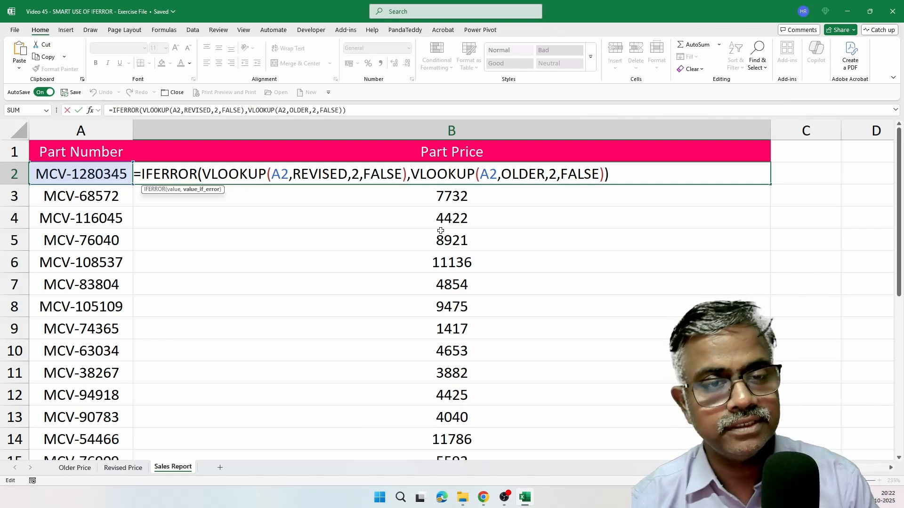
text(IFER)
key(Tab)
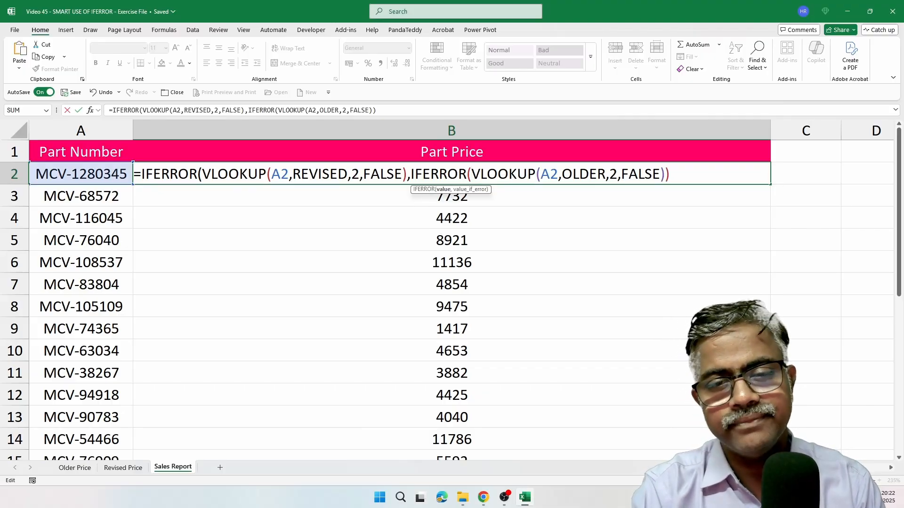
Complete the nested IFERROR in B2 with "NOT FOUND IN BOTH" as the value if error
click(665, 174)
text(,"NO)
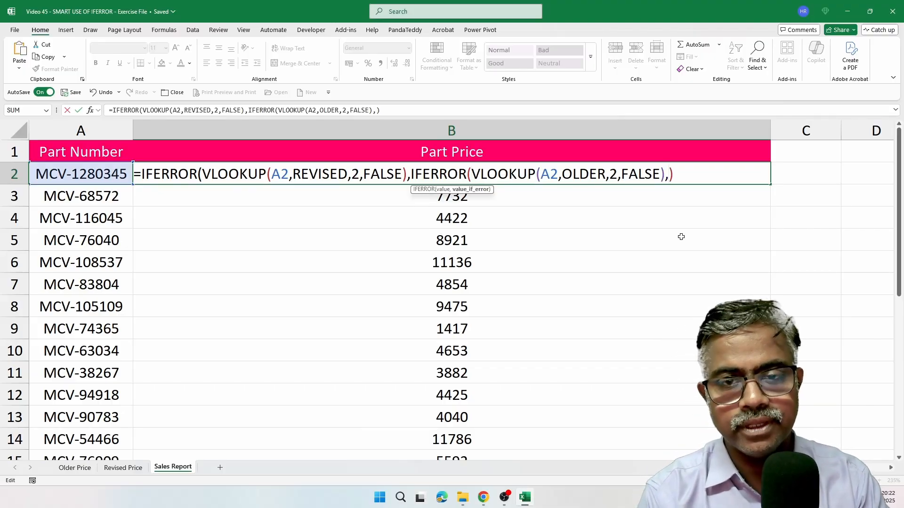
text(T FOUND IN B)
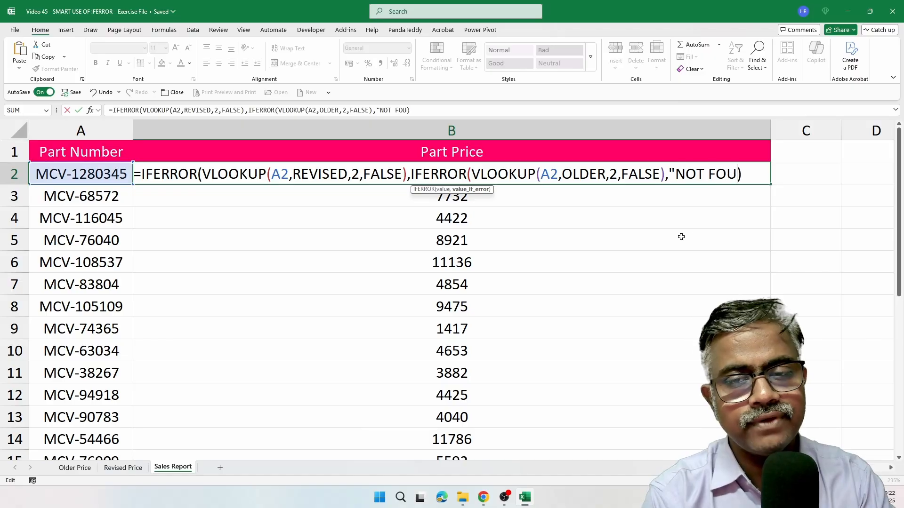
text(OTH")
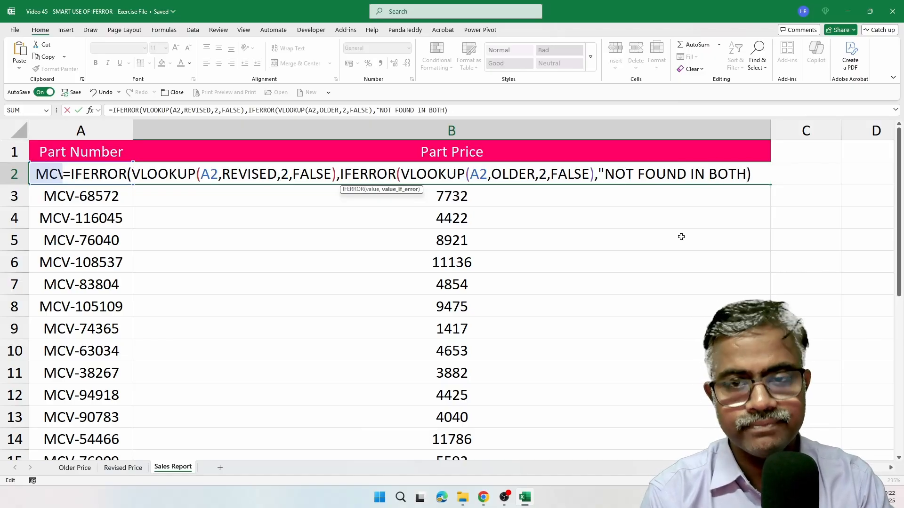
key(Right)
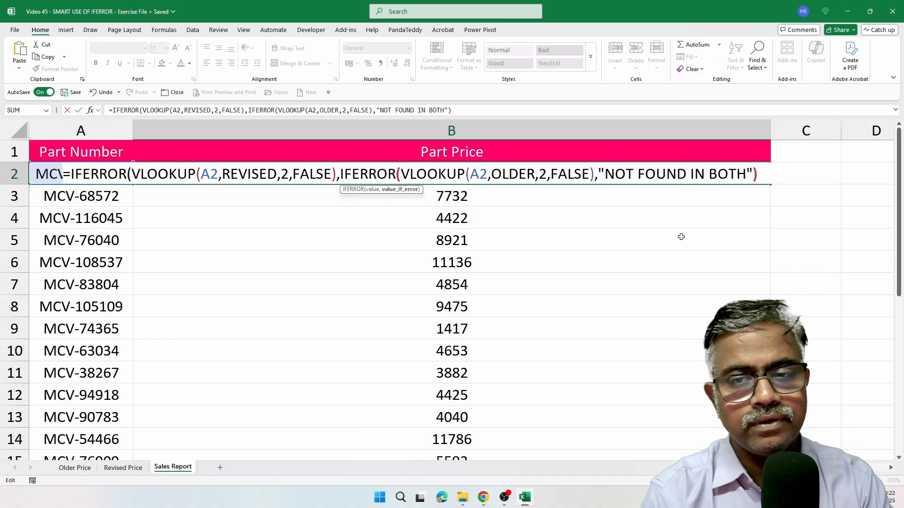
text())
key(Return)
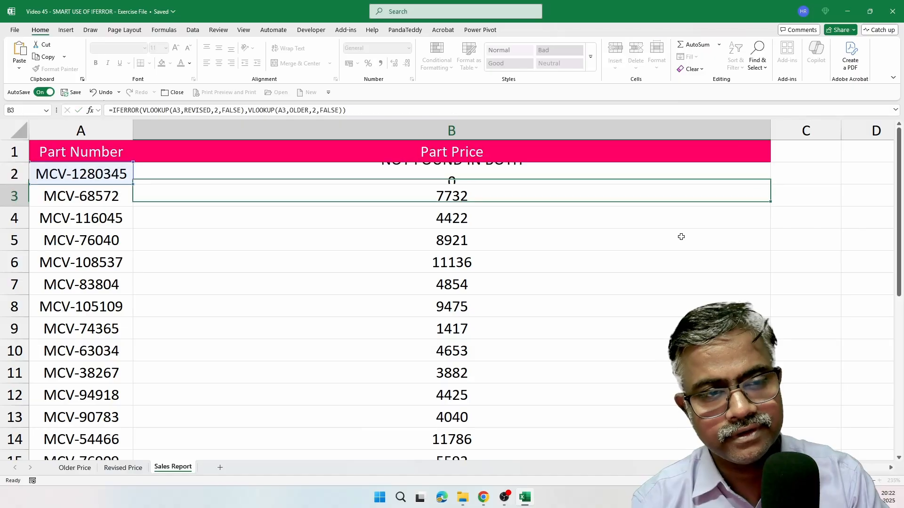
Fill the nested IFERROR formula from B2 down the Part Price column and open B2's formula for review
click(701, 167)
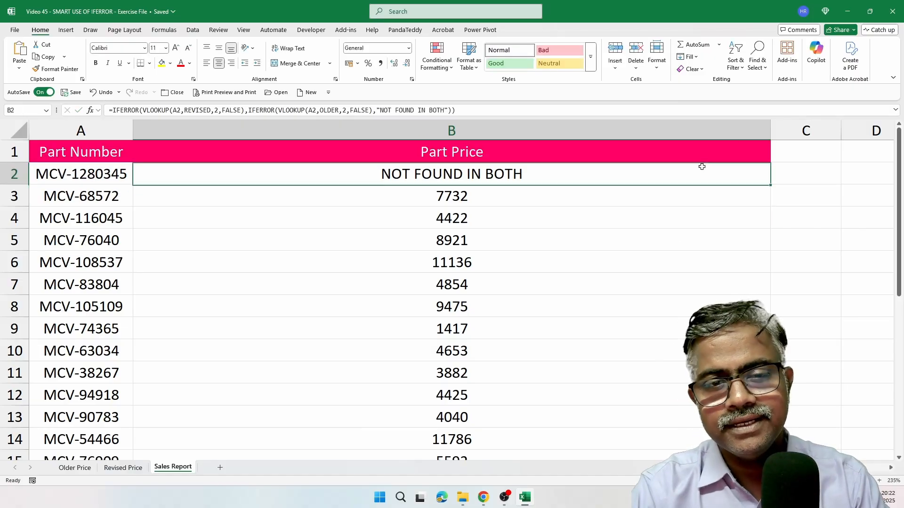
double_click(771, 184)
key(F2)
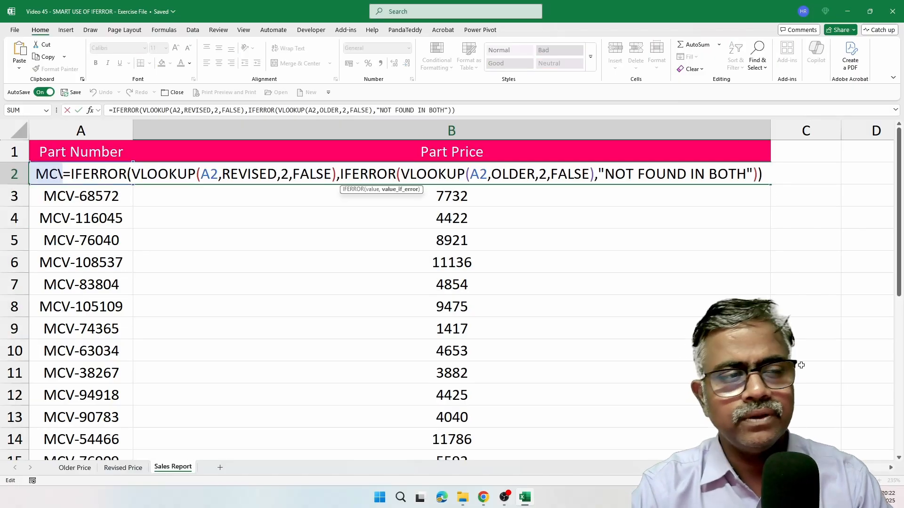